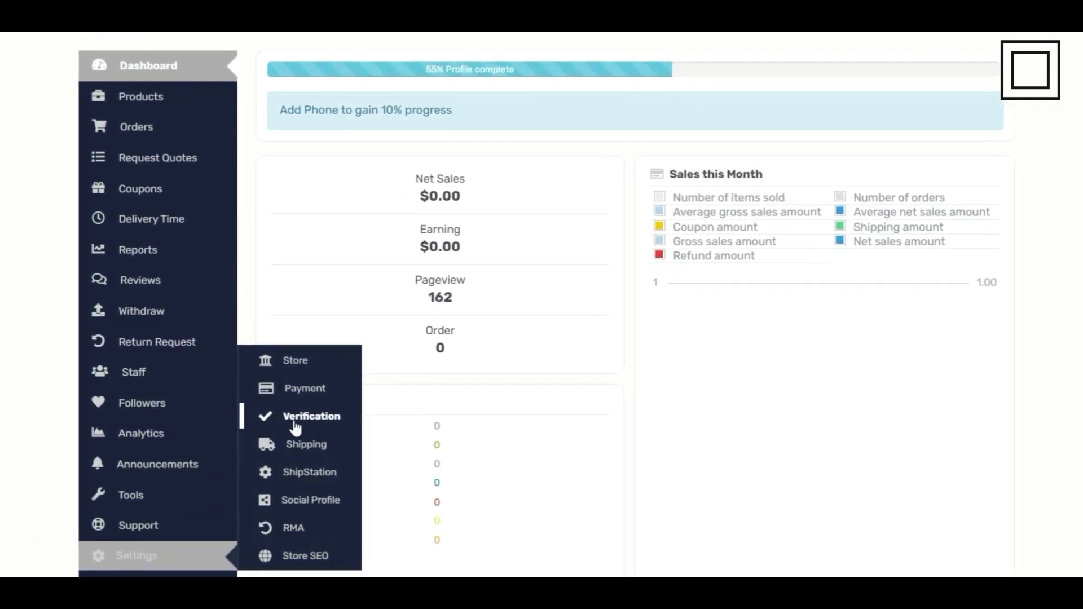
# Step: Open the Verification page under Settings in the store dashboard sidebar
pyautogui.click(295, 427)
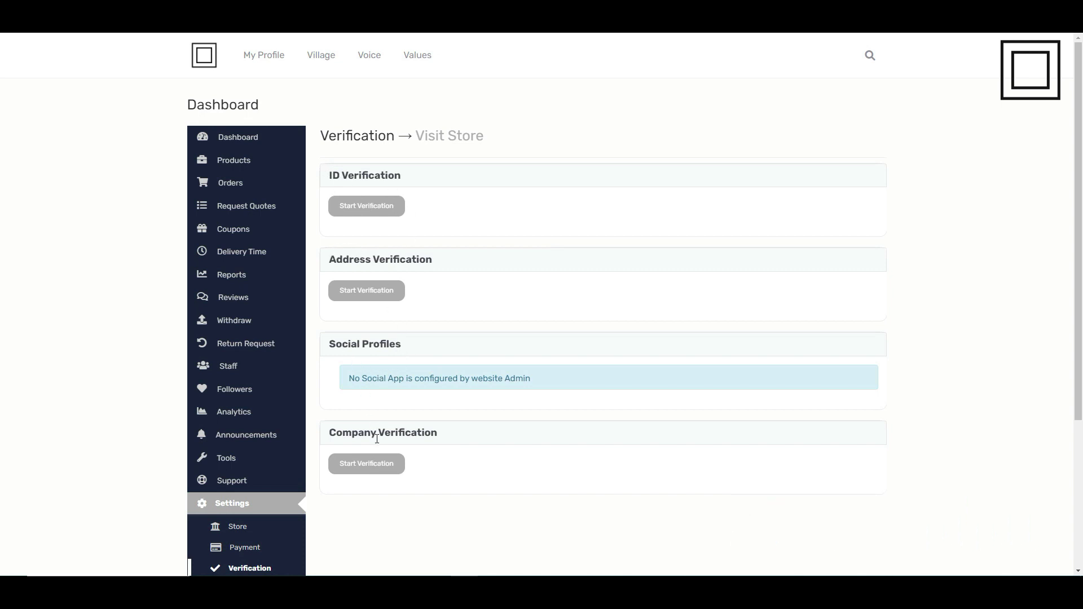
pyautogui.scroll(-3, 374, 450)
pyautogui.scroll(3, 372, 449)
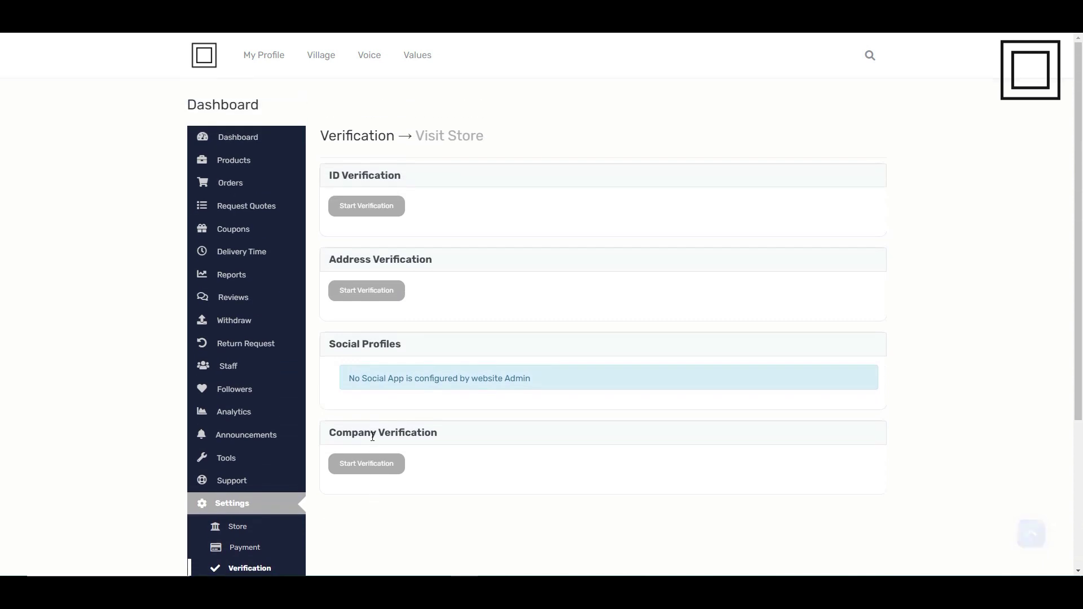
# Step: Start ID verification with Driving License as the ID type, leaving the photo unattached
pyautogui.click(375, 211)
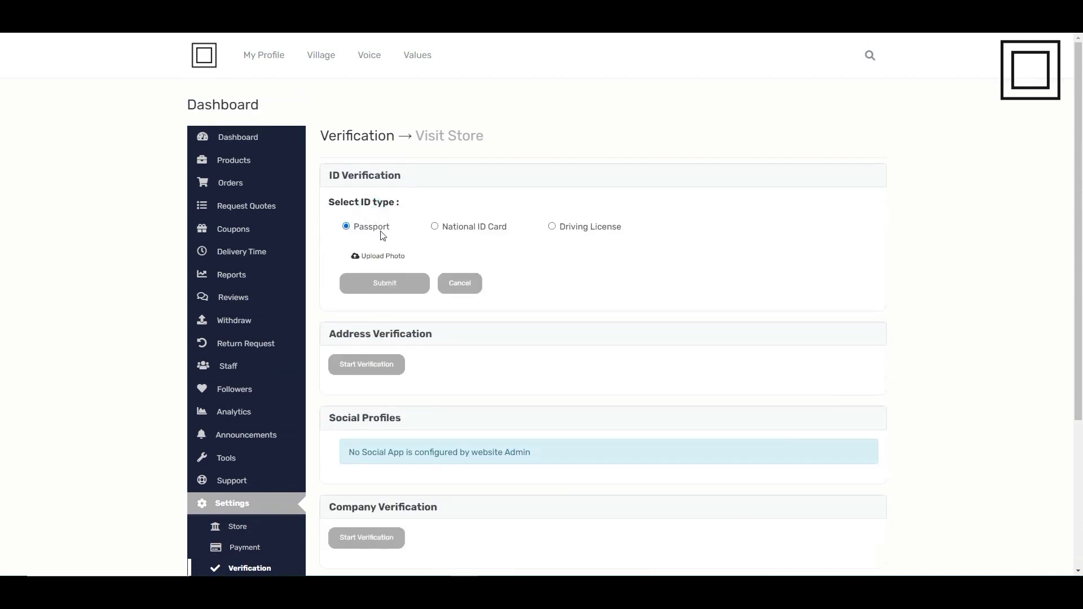
pyautogui.click(552, 226)
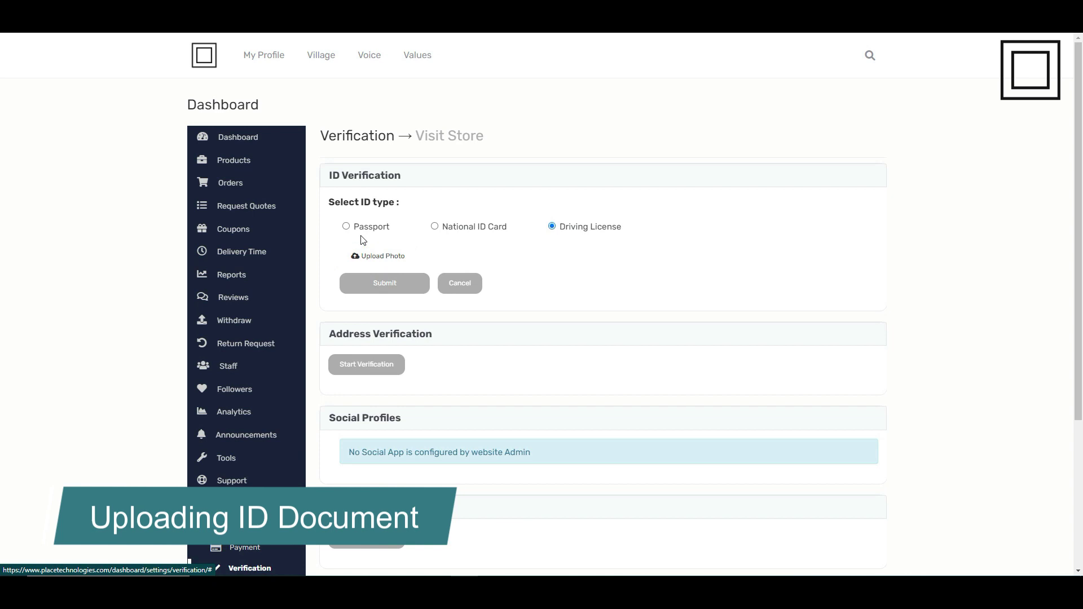
pyautogui.click(386, 255)
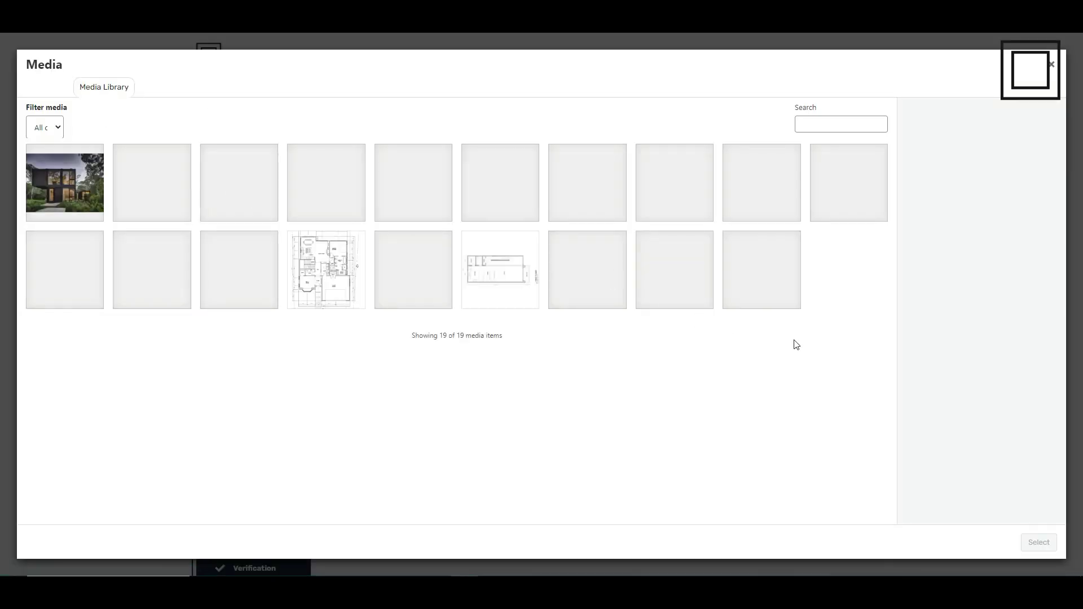
pyautogui.press('Escape')
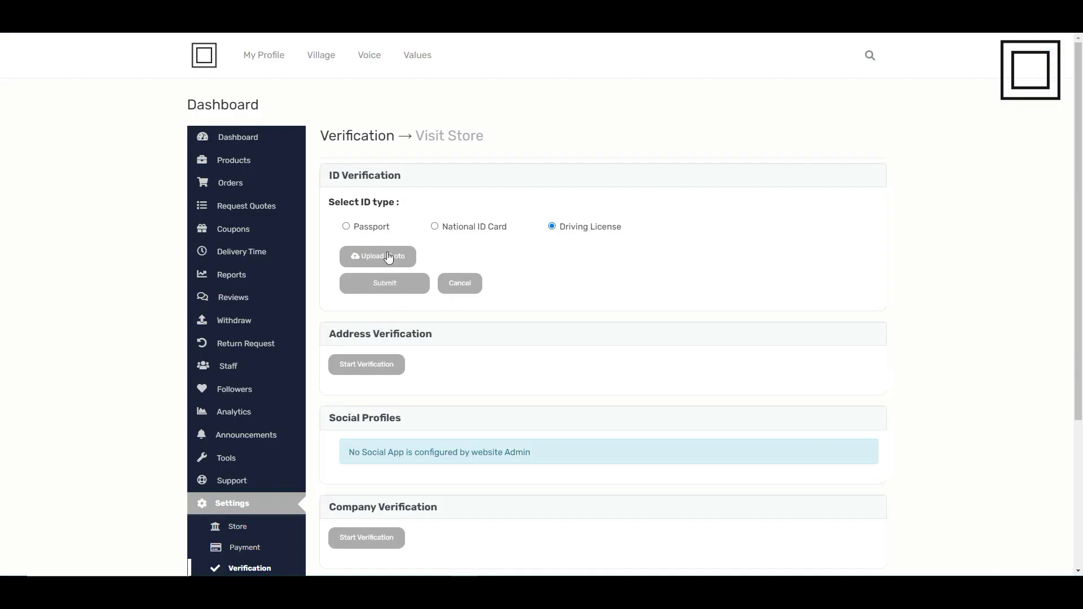
pyautogui.scroll(-2, 381, 255)
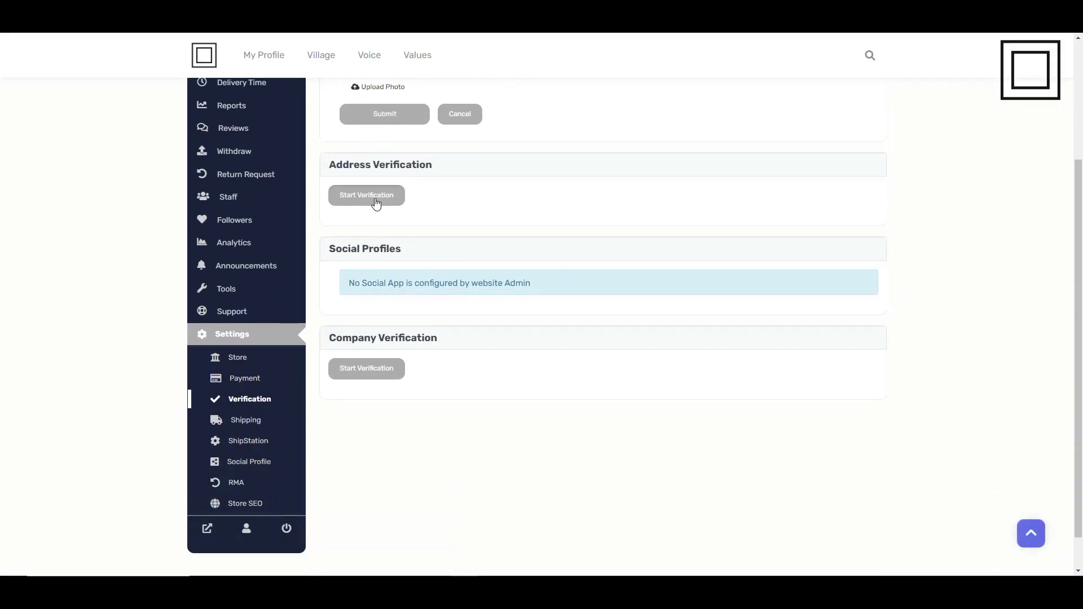
# Step: Start address verification and close the proof-of-residence media library without attaching anything
pyautogui.click(375, 198)
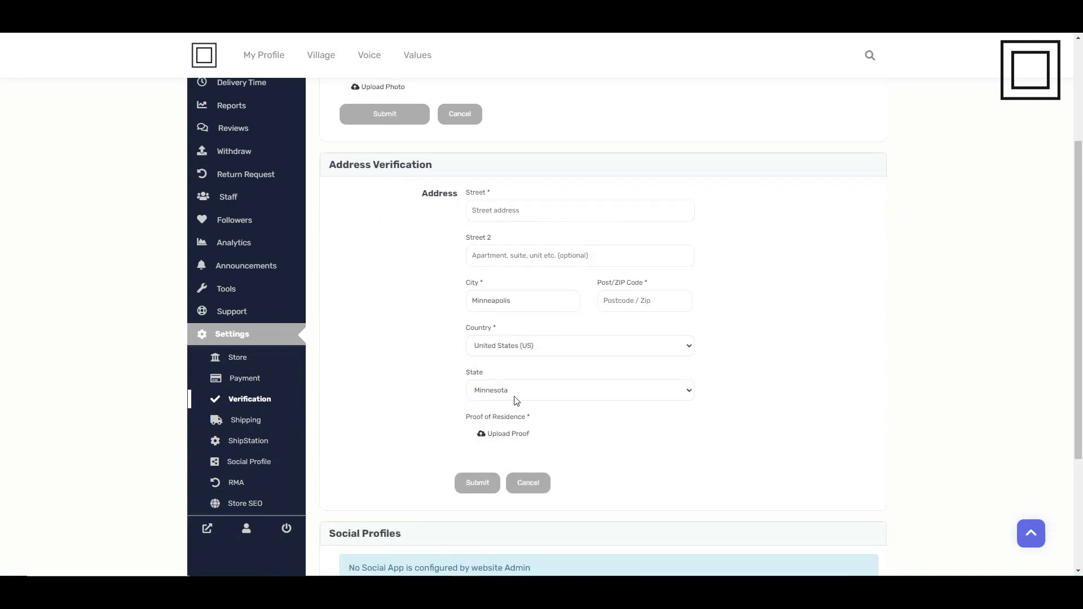
pyautogui.click(498, 438)
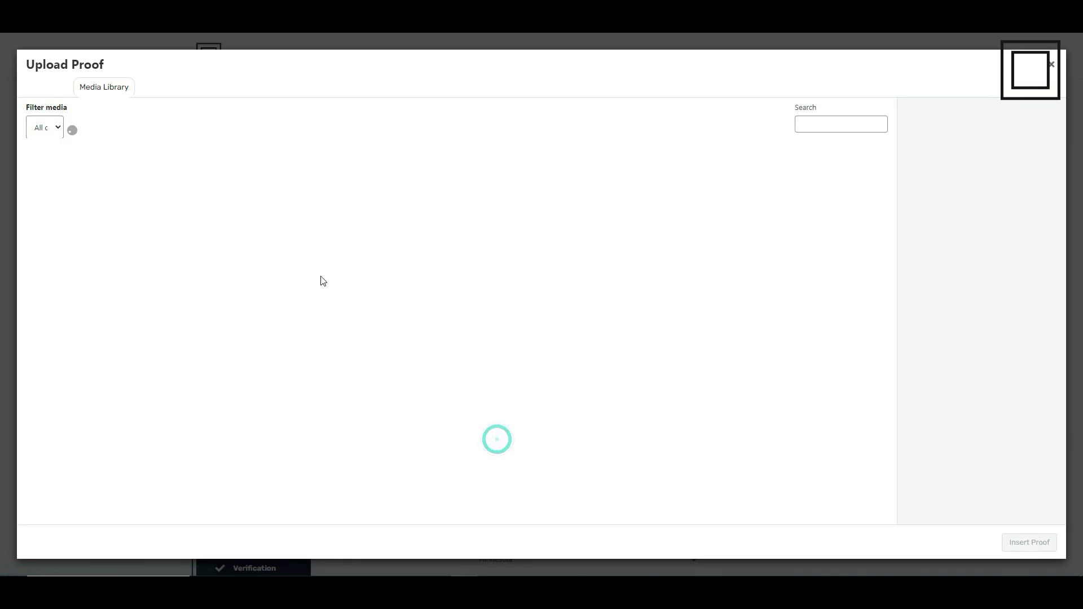
pyautogui.click(1051, 65)
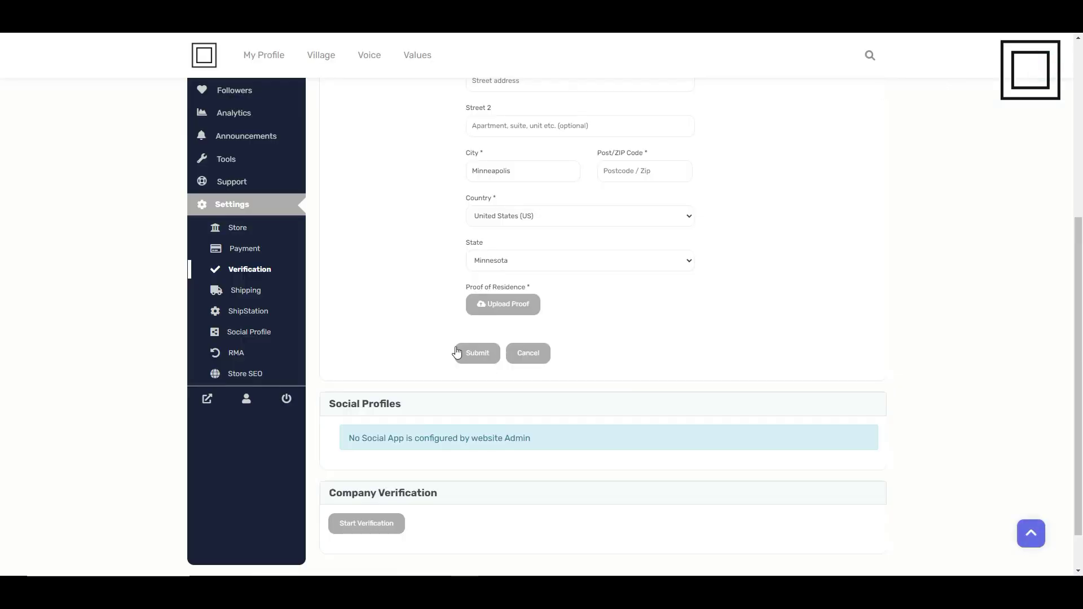
pyautogui.scroll(-1, 406, 337)
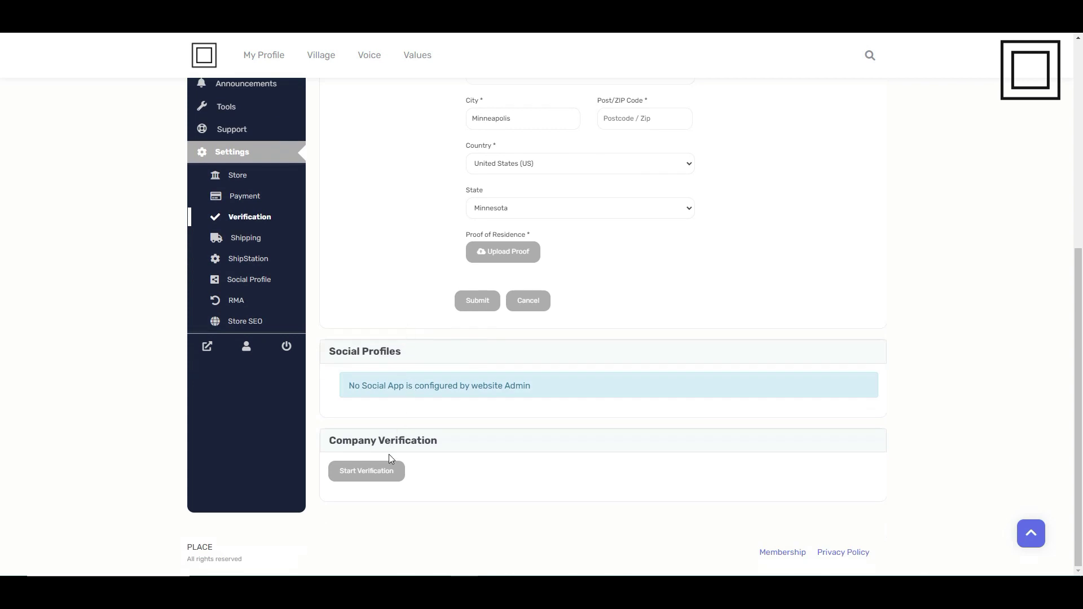
# Step: Start company verification and close the file media library without attaching files
pyautogui.click(382, 473)
pyautogui.scroll(-1, 463, 392)
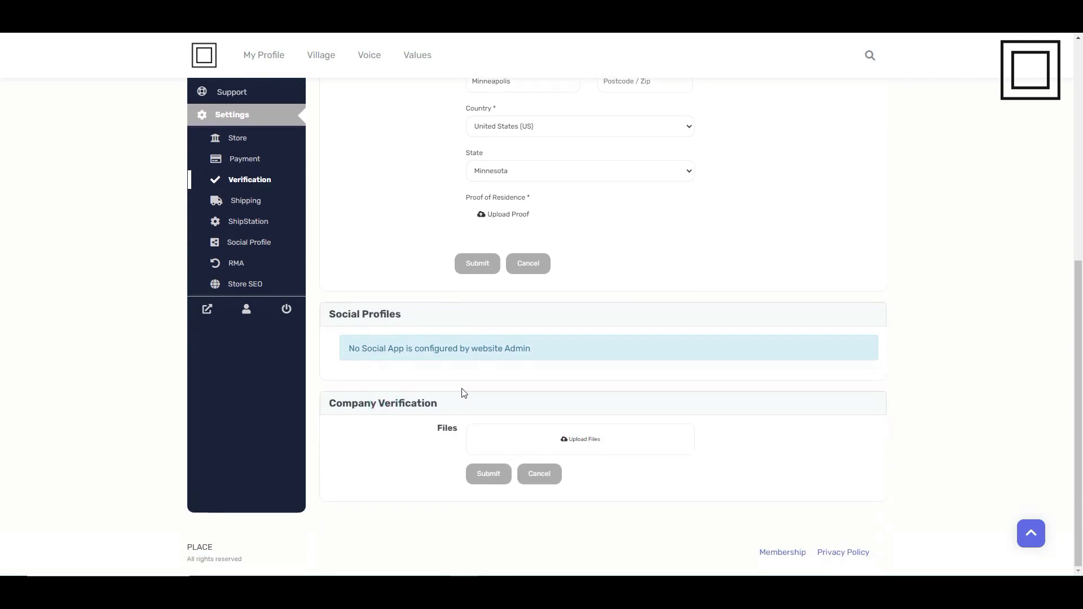
pyautogui.click(565, 440)
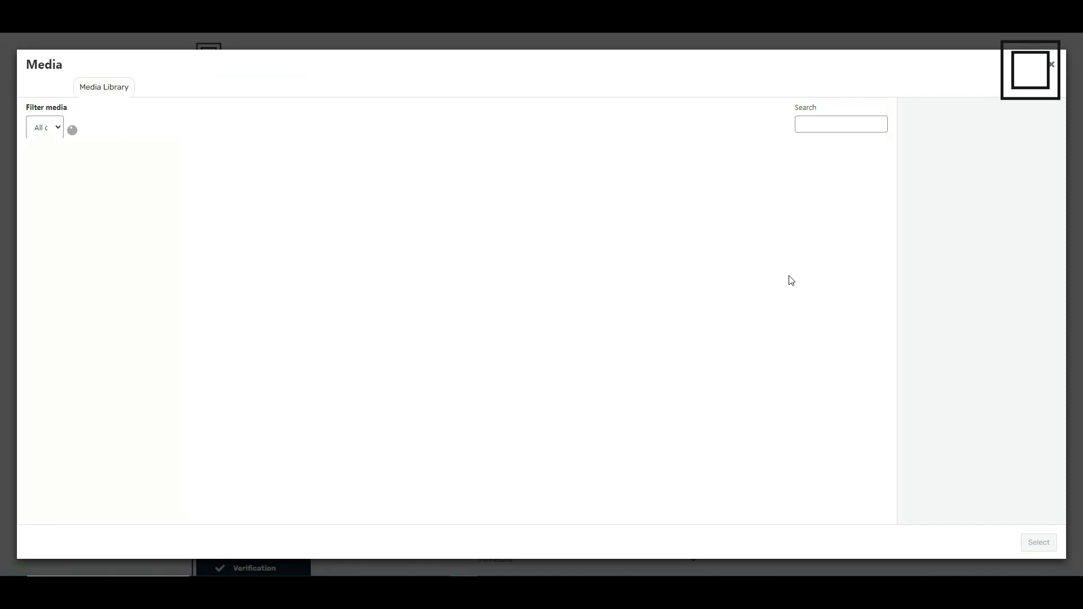
pyautogui.click(1052, 68)
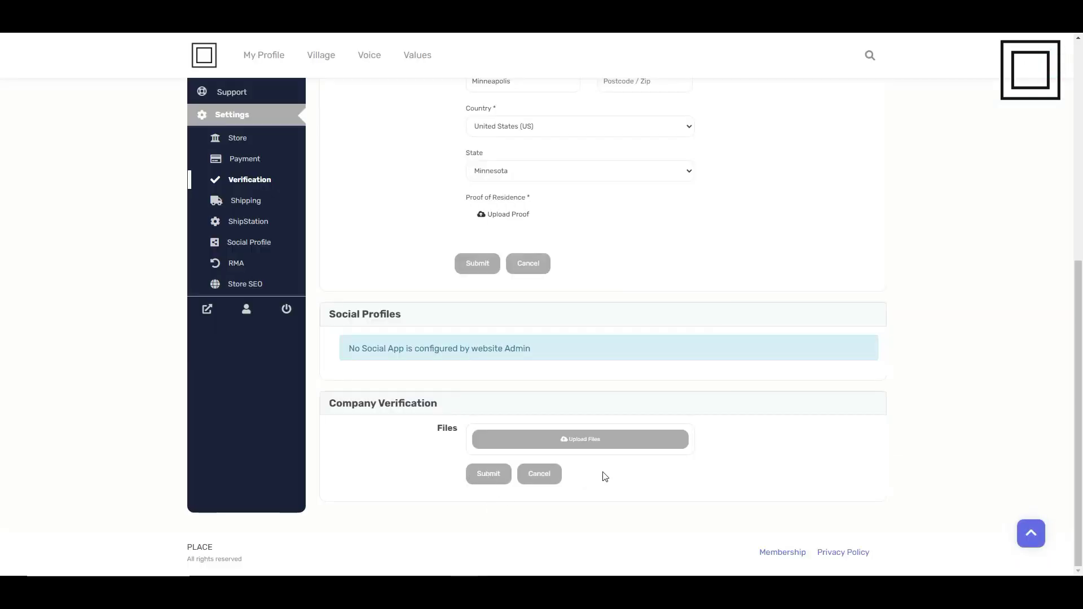
pyautogui.scroll(5, 606, 475)
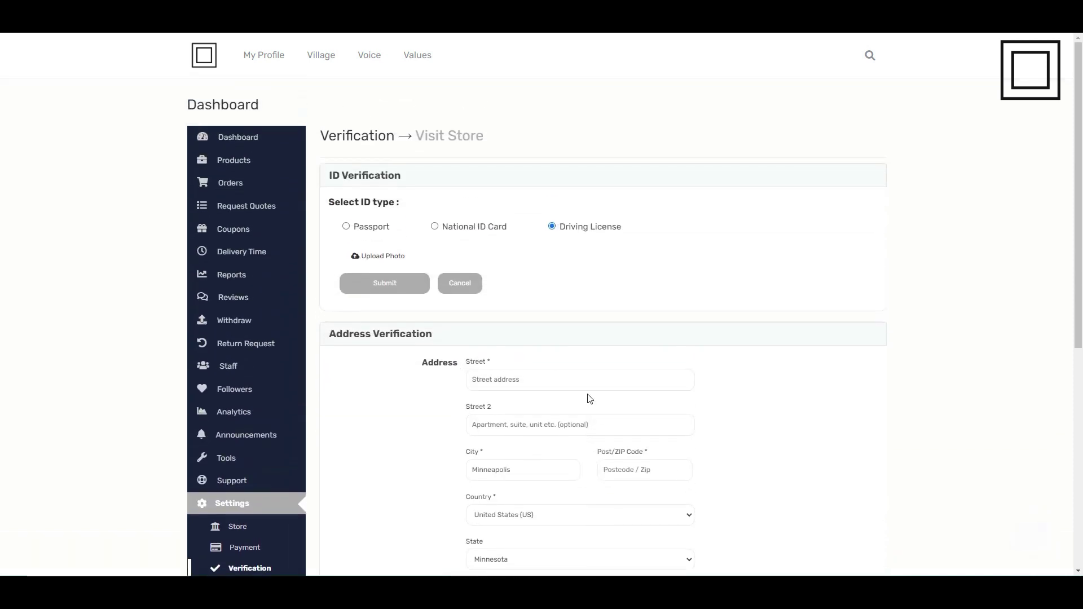